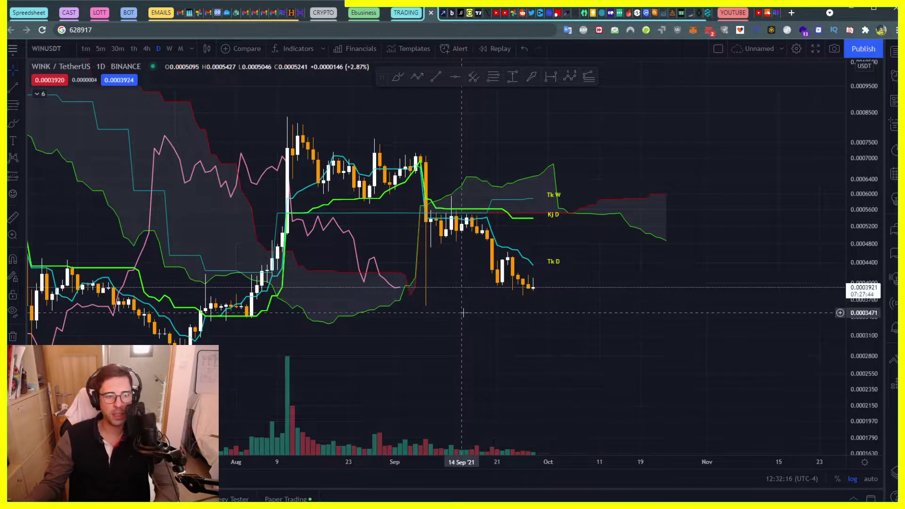
# - Pan and zoom the daily chart to frame the August–September candles and the Ichimoku cloud
pyautogui.scroll(5, 455, 316)
pyautogui.moveTo(246, 360); pyautogui.dragTo(715, 353)
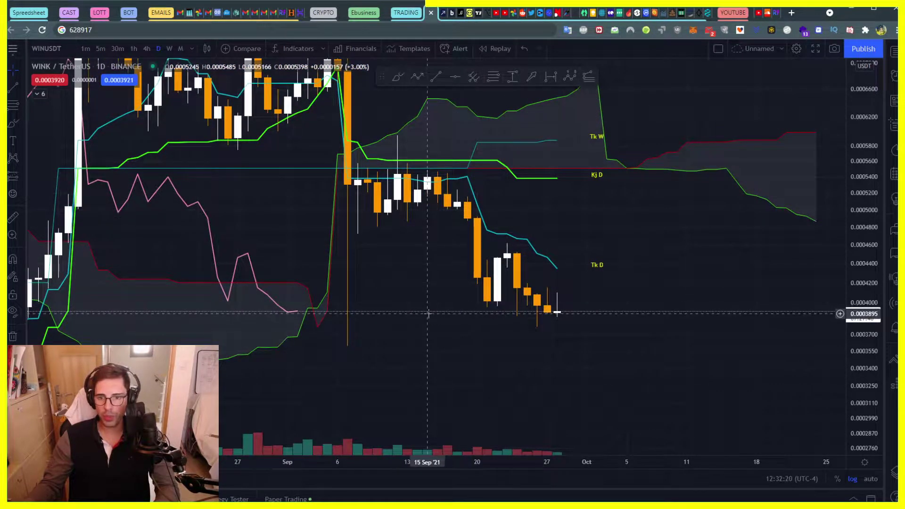
pyautogui.scroll(3, 406, 327)
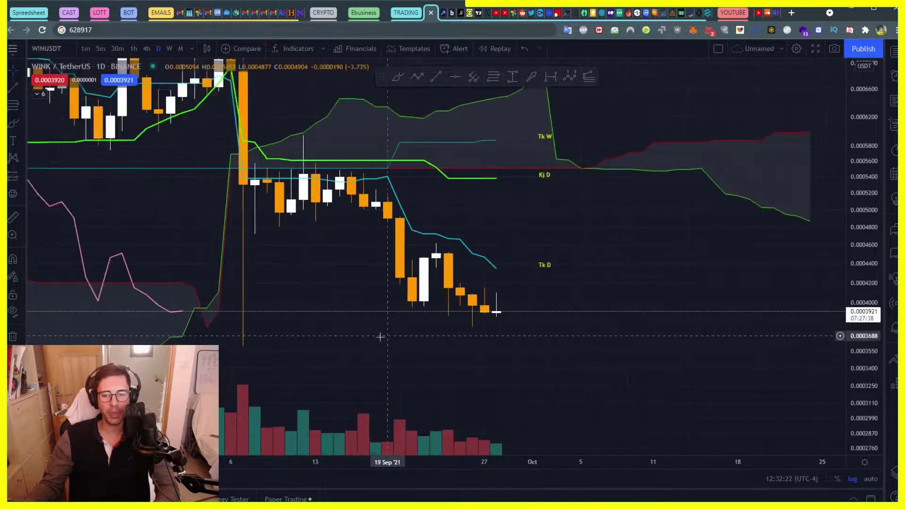
pyautogui.moveTo(333, 328); pyautogui.dragTo(397, 279)
pyautogui.scroll(-3, 761, 220)
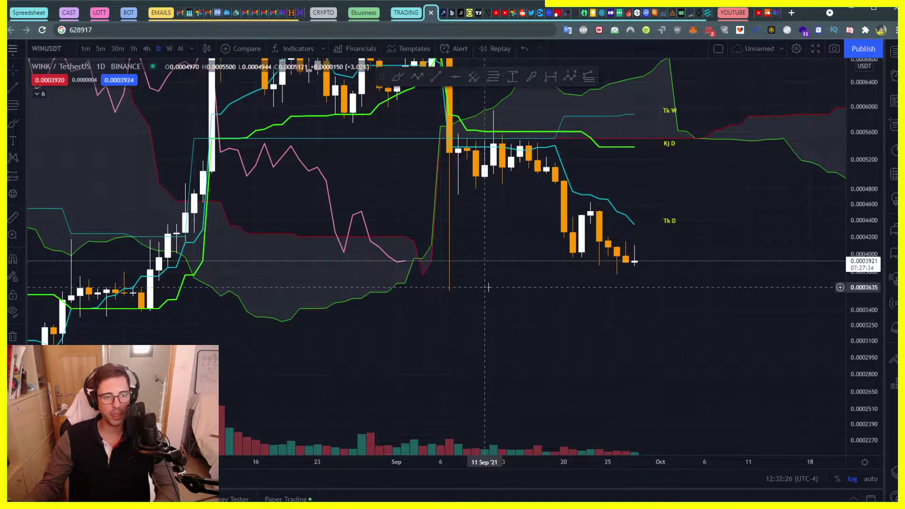
pyautogui.moveTo(464, 275); pyautogui.dragTo(439, 313)
pyautogui.hscroll(5, 462, 325)
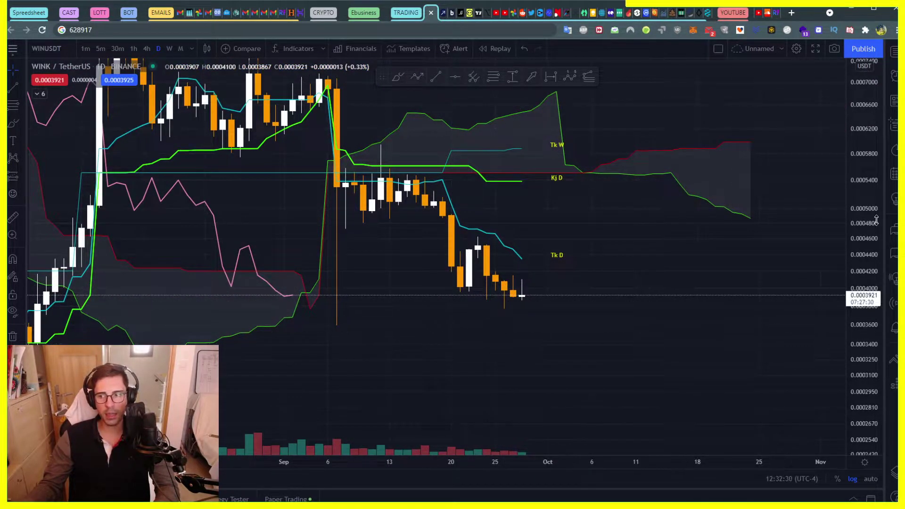
pyautogui.scroll(-3, 576, 339)
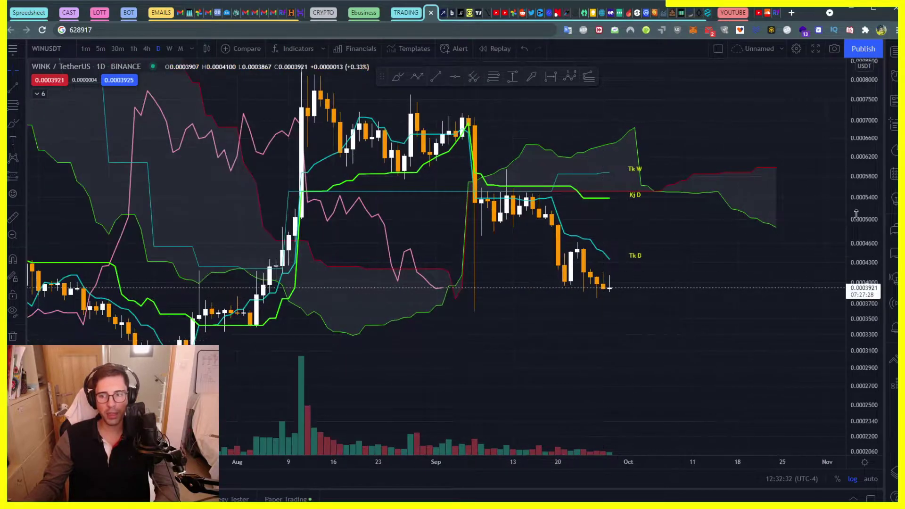
pyautogui.hscroll(3, 606, 334)
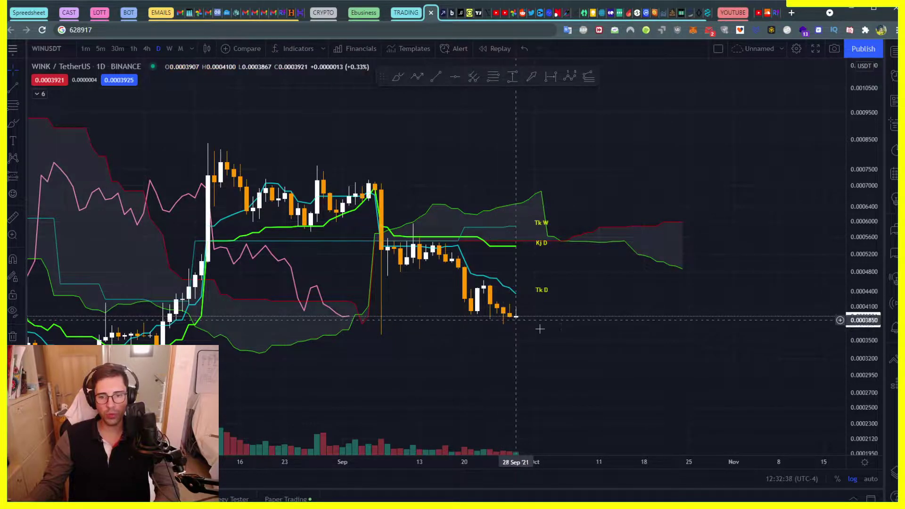
pyautogui.scroll(3, 471, 330)
pyautogui.hscroll(-5, 383, 402)
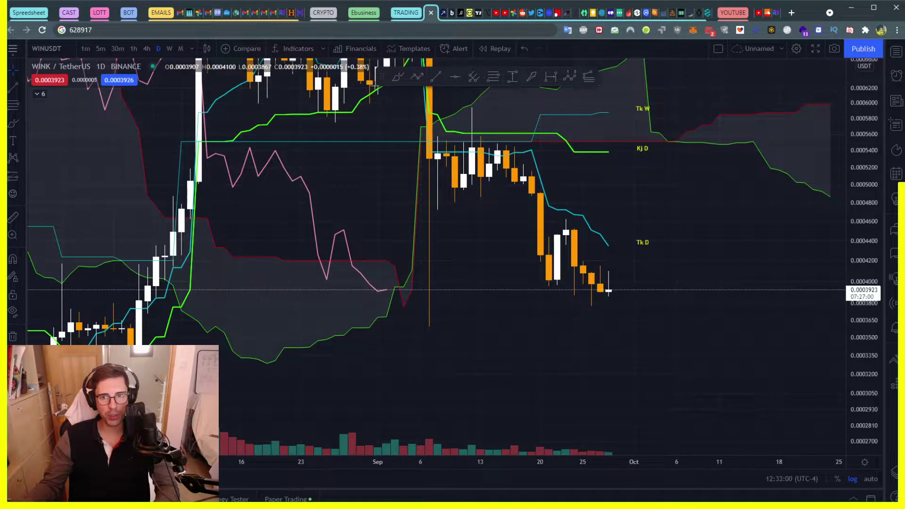
# - Brush a red freehand line sloping down from the cloud's edge near 2 Sep
pyautogui.click(399, 80)
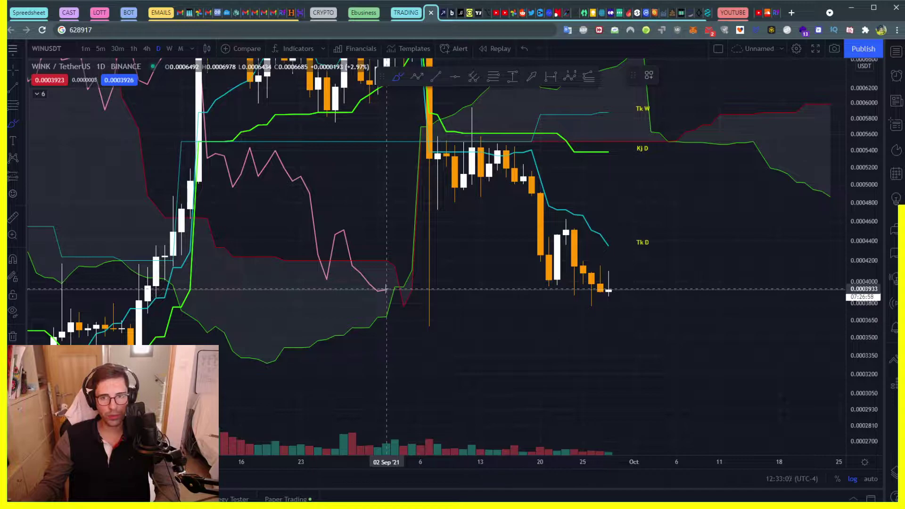
pyautogui.moveTo(386, 288); pyautogui.dragTo(456, 362)
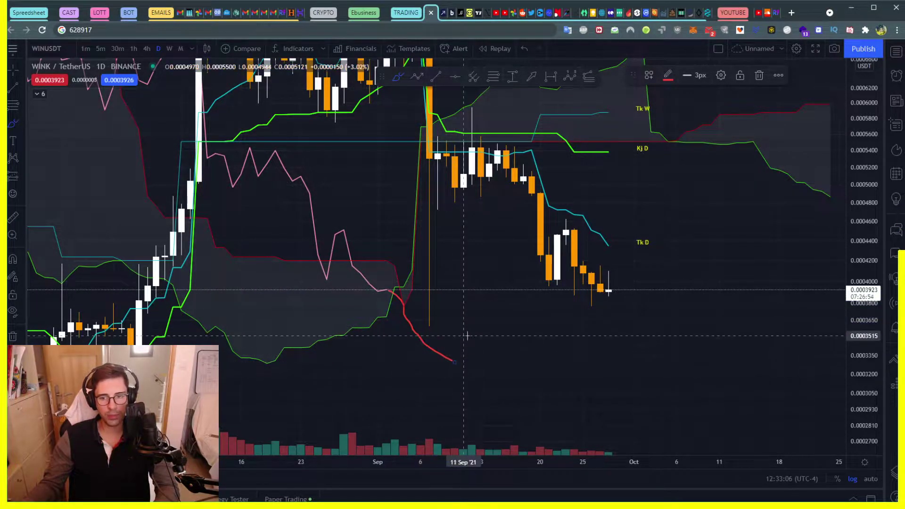
pyautogui.moveTo(560, 344)
pyautogui.mouseDown()
pyautogui.moveTo(414, 353)
pyautogui.moveTo(396, 340)
pyautogui.moveTo(573, 302)
pyautogui.mouseUp()
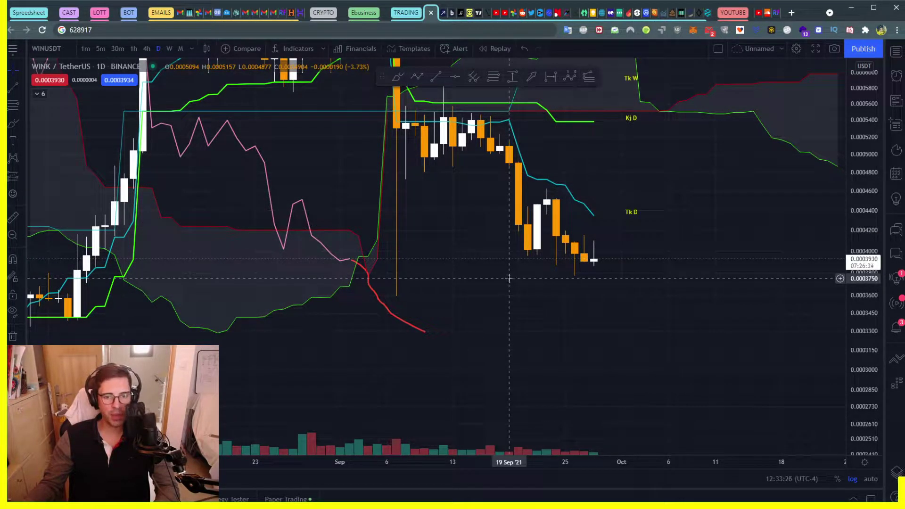
# - Draw horizontal lines at 0.0003763, 0.0003503 and 0.0003408 from the price axis
pyautogui.moveTo(510, 276); pyautogui.dragTo(579, 278)
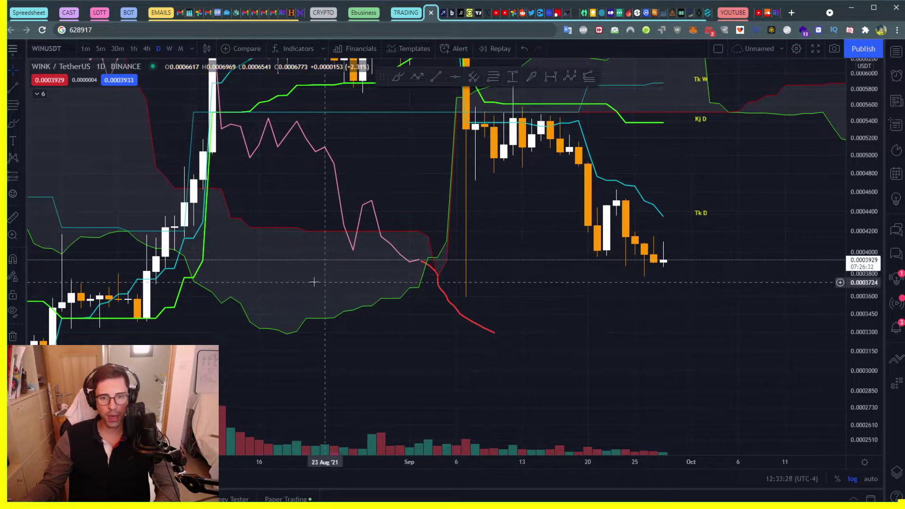
pyautogui.moveTo(187, 283); pyautogui.dragTo(280, 273)
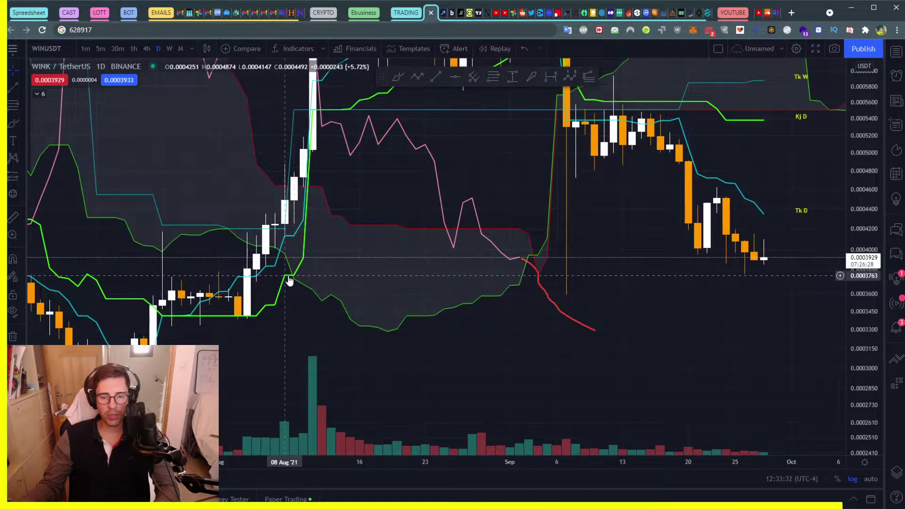
pyautogui.click(841, 276)
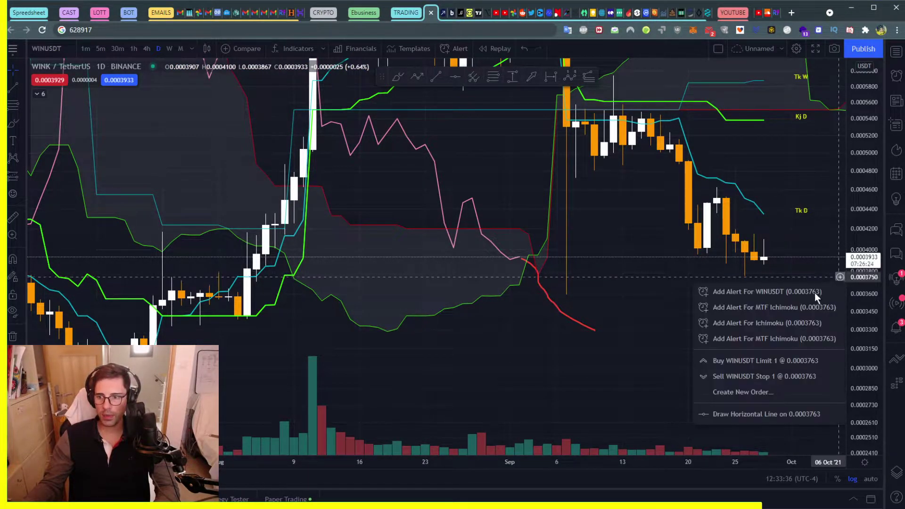
pyautogui.click(721, 414)
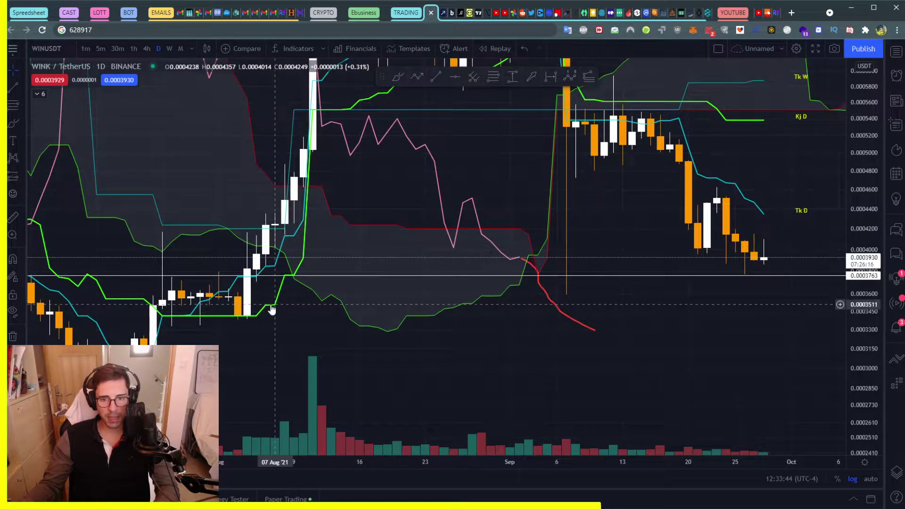
pyautogui.click(839, 306)
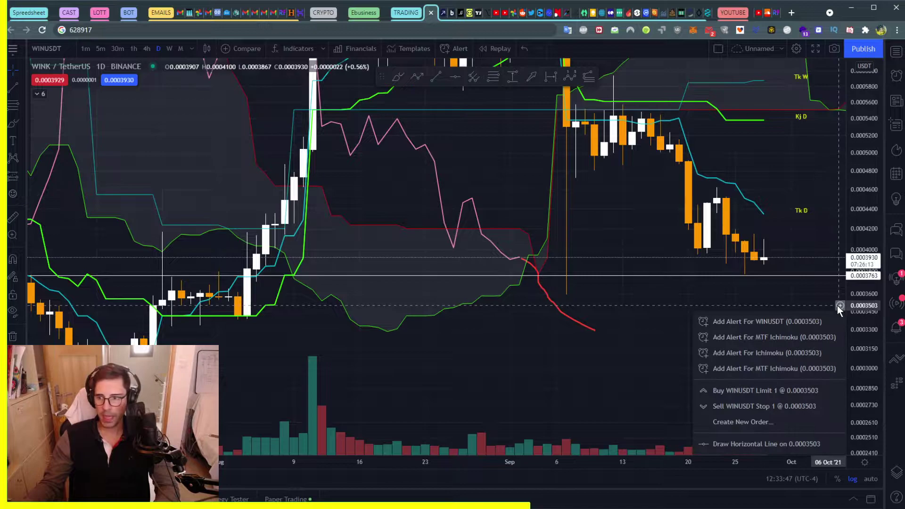
pyautogui.click(719, 442)
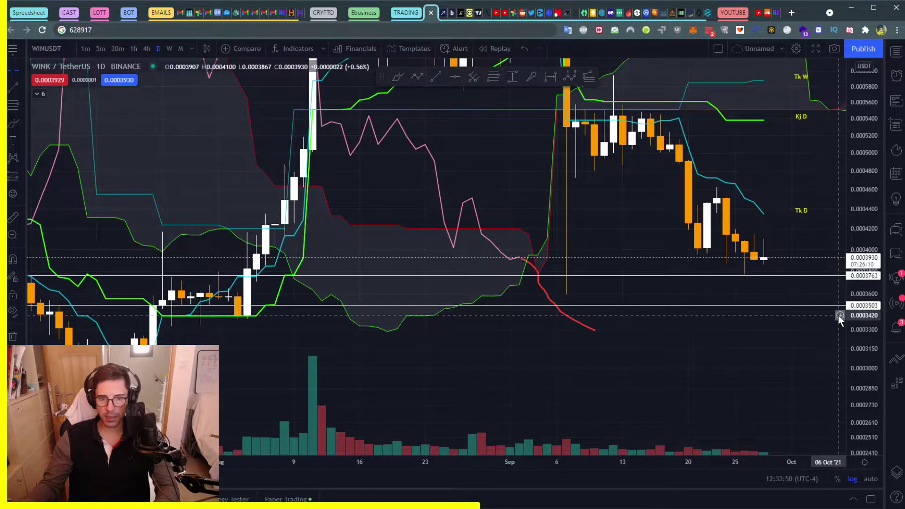
pyautogui.click(839, 317)
pyautogui.click(736, 454)
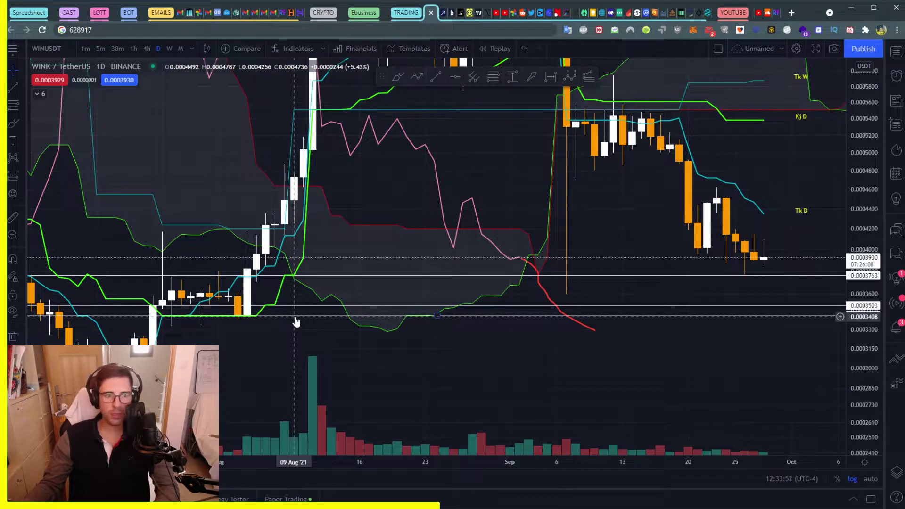
# - Fine-tune the lowest line to about 0.0003412 and pan to show the late-September candles
pyautogui.moveTo(774, 262); pyautogui.dragTo(672, 250)
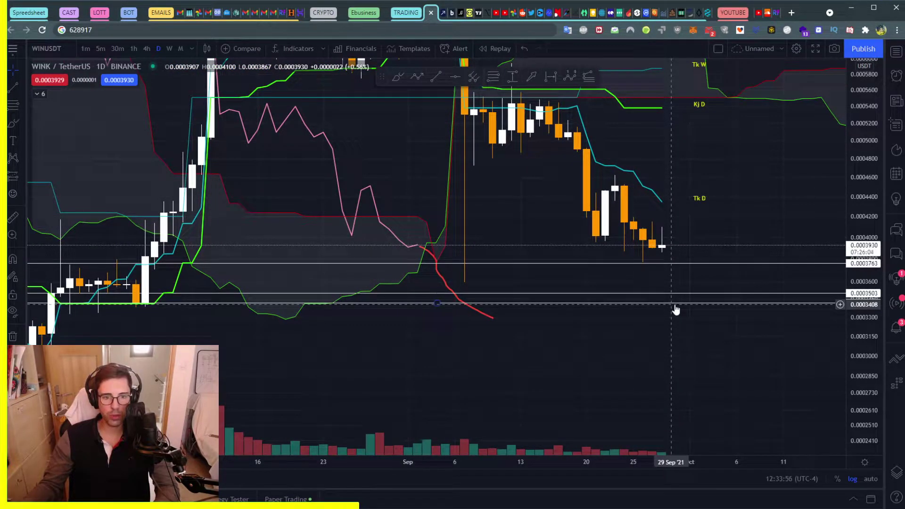
pyautogui.moveTo(675, 309); pyautogui.dragTo(675, 307)
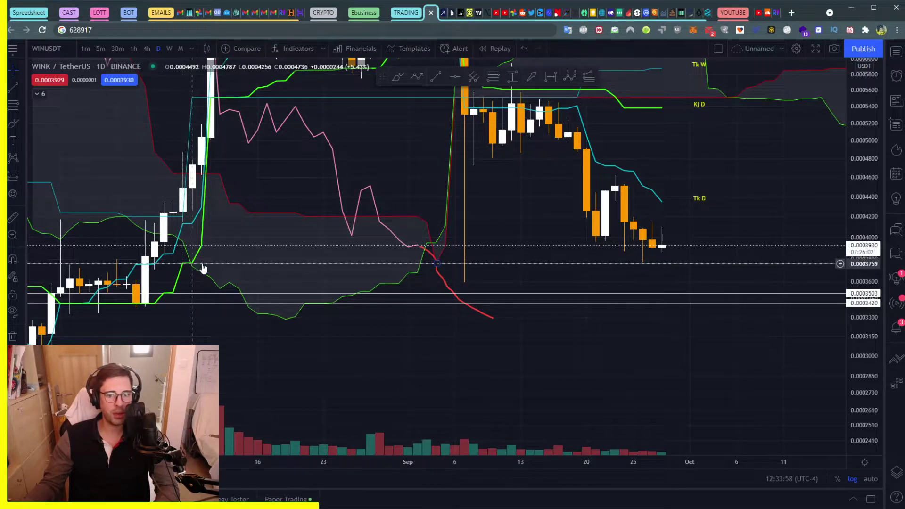
pyautogui.moveTo(174, 307); pyautogui.dragTo(425, 279)
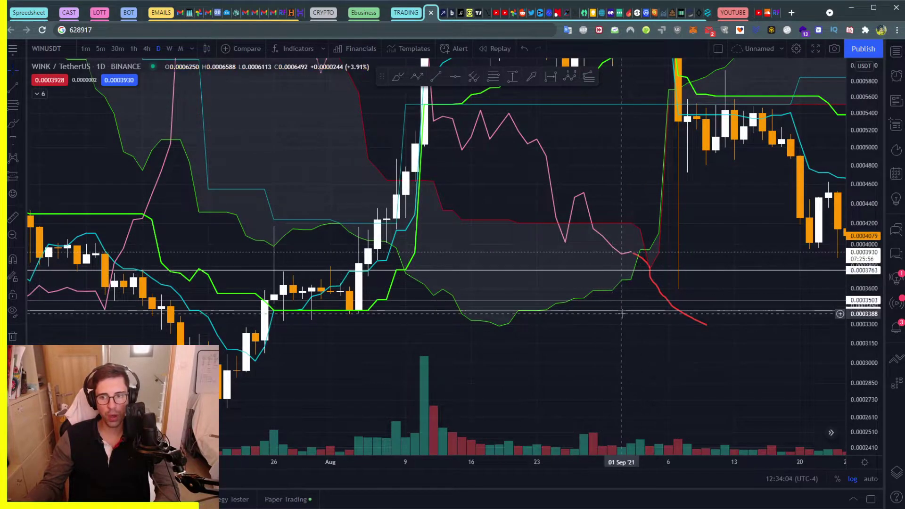
pyautogui.moveTo(523, 314); pyautogui.dragTo(411, 304)
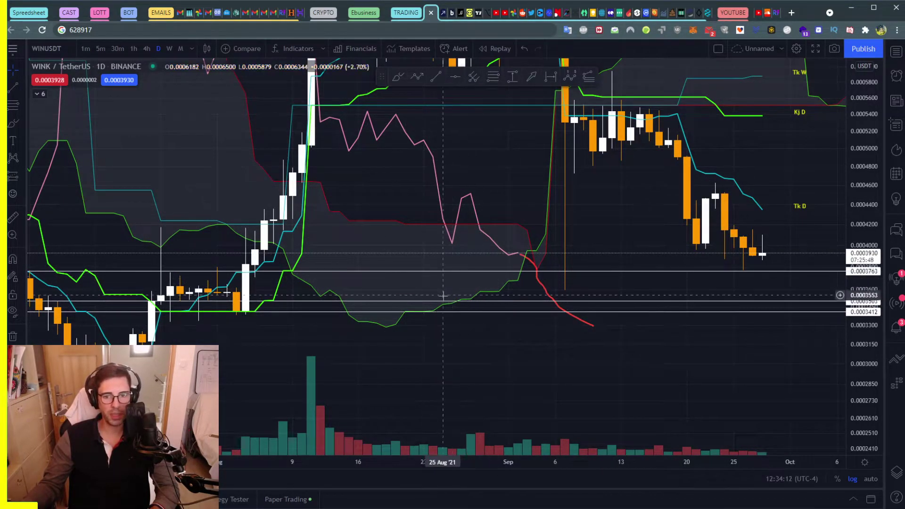
pyautogui.moveTo(481, 348); pyautogui.dragTo(420, 291)
# - Draw horizontal lines at 0.0003012 and 0.0002740, then pan through June–July and back to October
pyautogui.scroll(-2, 419, 292)
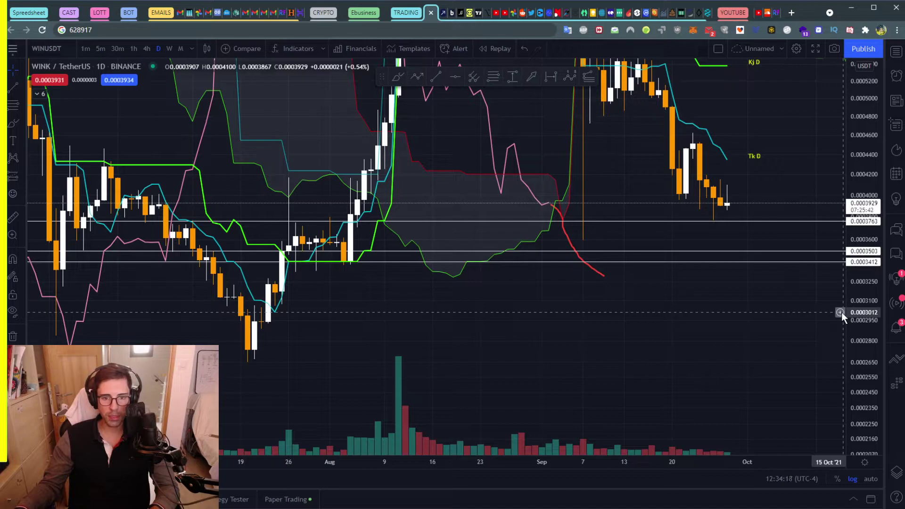
pyautogui.click(841, 313)
pyautogui.click(712, 452)
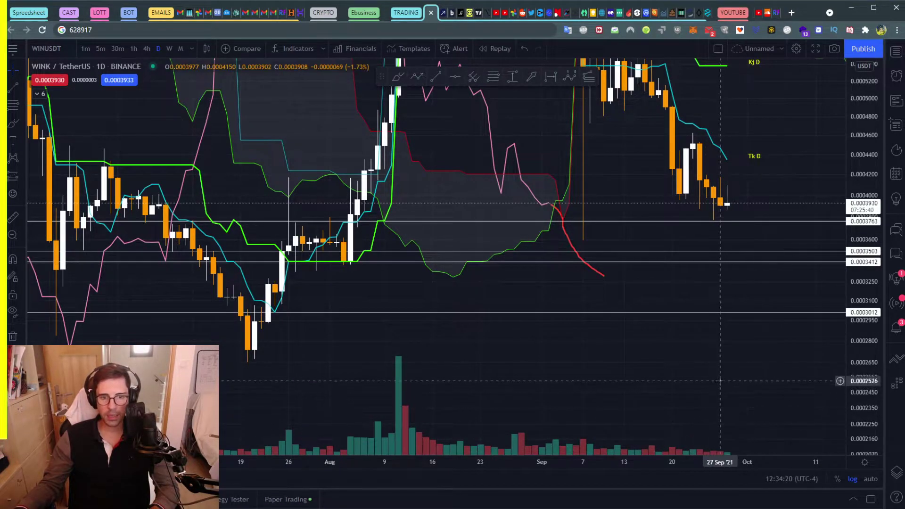
pyautogui.click(840, 350)
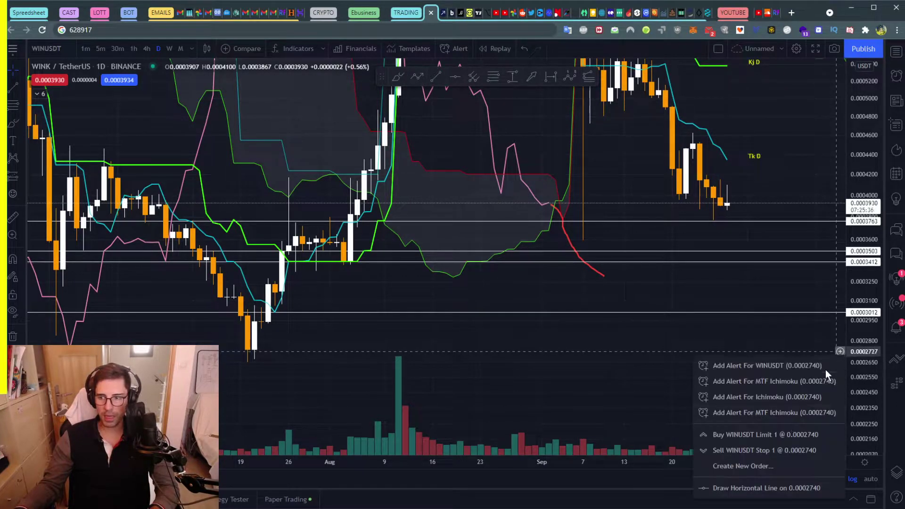
pyautogui.click(748, 491)
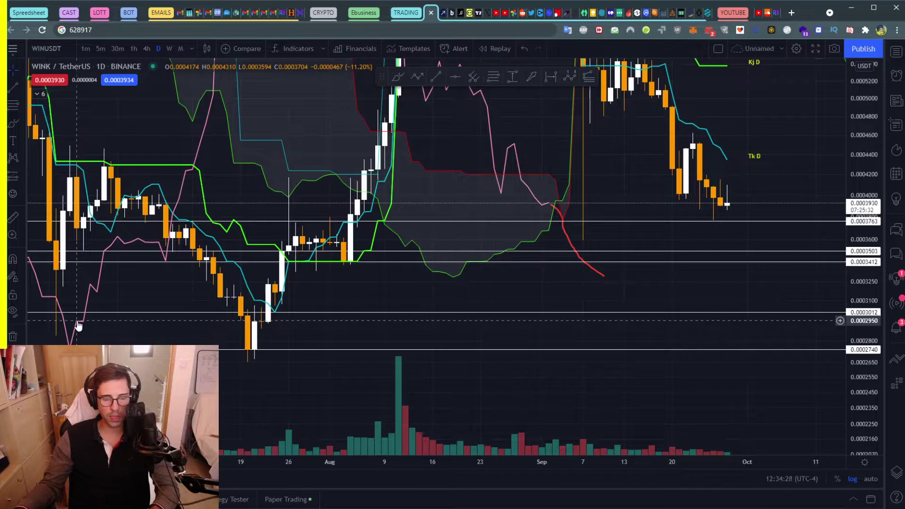
pyautogui.moveTo(99, 325); pyautogui.dragTo(340, 326)
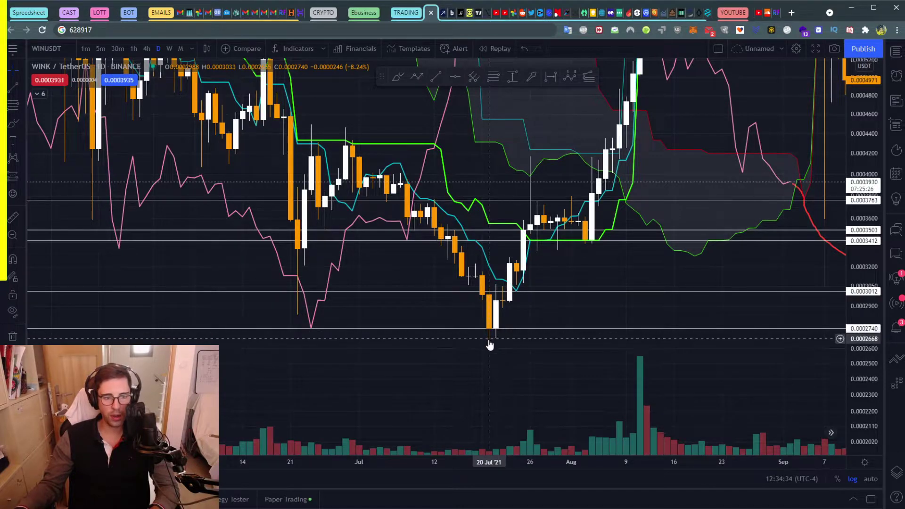
pyautogui.moveTo(510, 346); pyautogui.dragTo(338, 355)
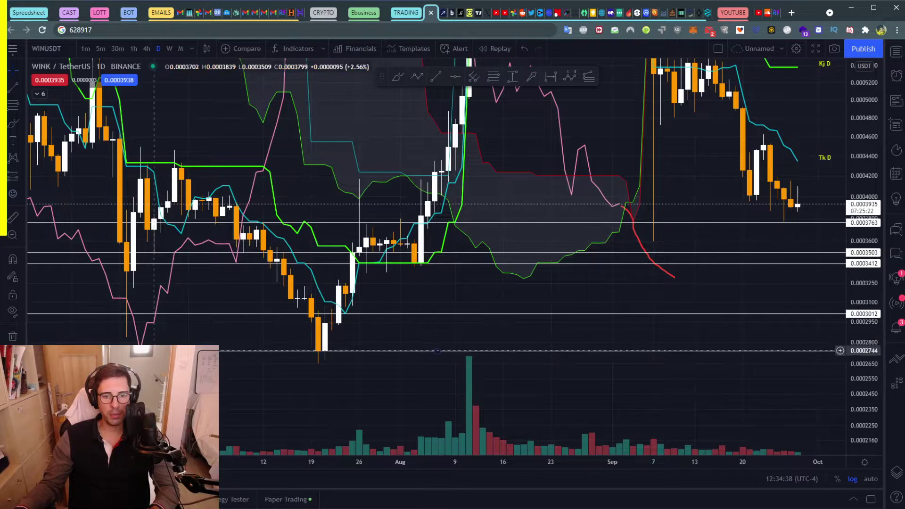
# - Zoom into the late-September candles and draw horizontal lines at 0.0004200 and 0.0004339
pyautogui.moveTo(530, 366); pyautogui.dragTo(335, 374)
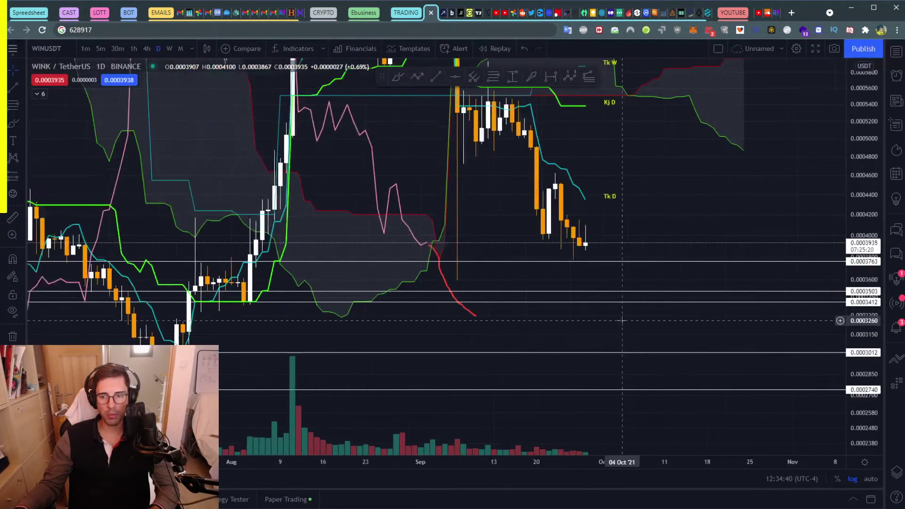
pyautogui.scroll(3, 627, 307)
pyautogui.scroll(3, 557, 191)
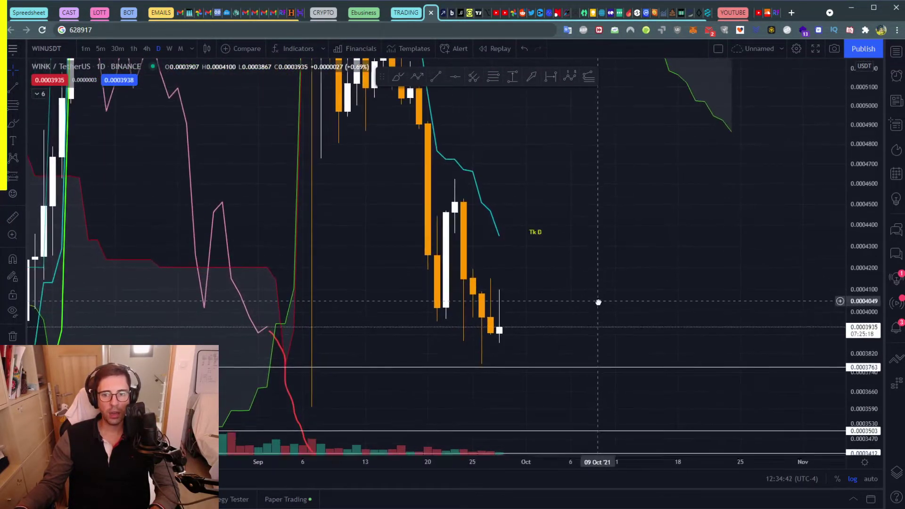
pyautogui.moveTo(592, 293); pyautogui.dragTo(687, 259)
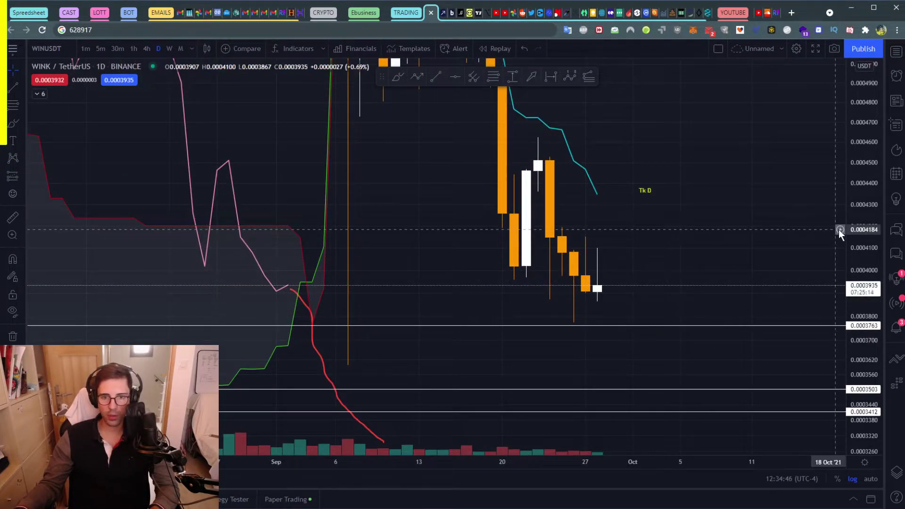
pyautogui.click(840, 226)
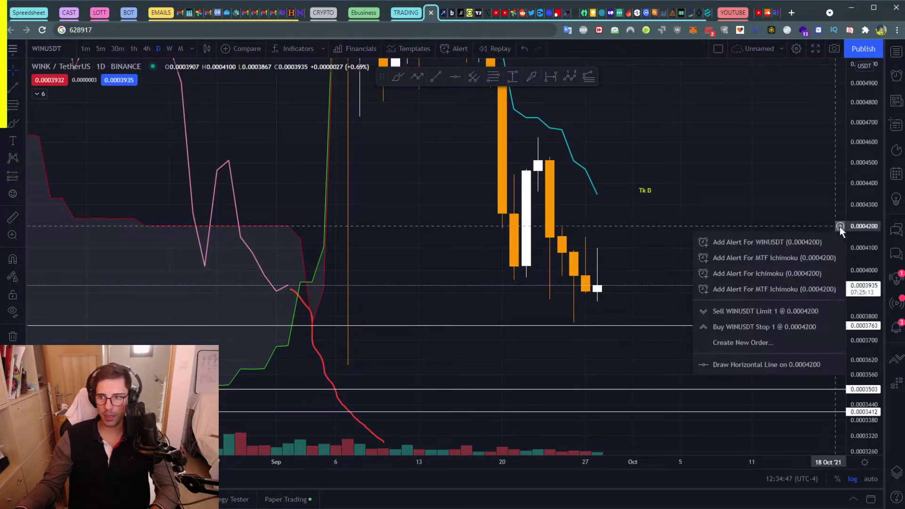
pyautogui.click(736, 366)
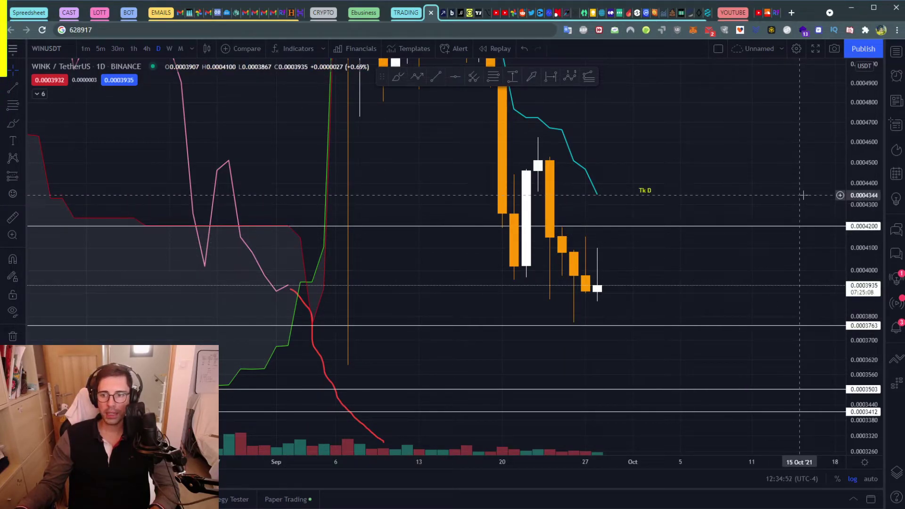
pyautogui.click(839, 194)
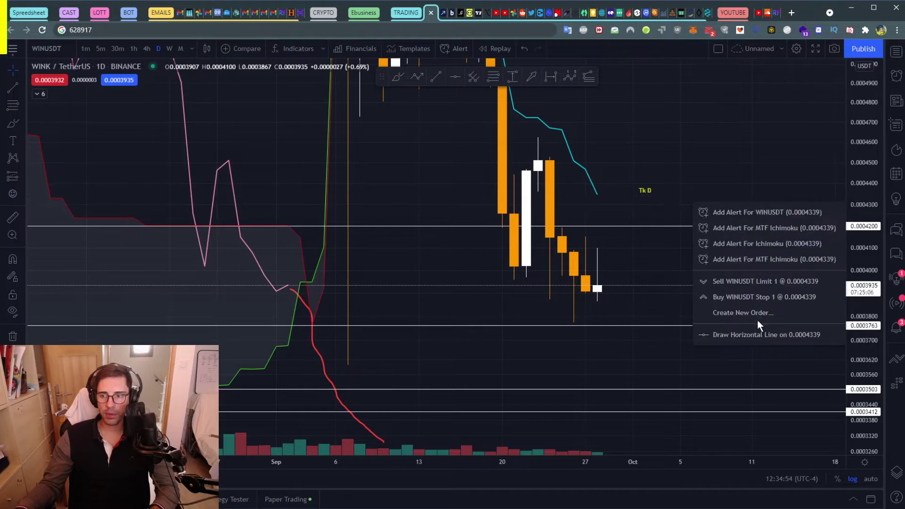
pyautogui.click(757, 335)
pyautogui.scroll(-2, 775, 142)
pyautogui.moveTo(775, 142); pyautogui.dragTo(596, 289)
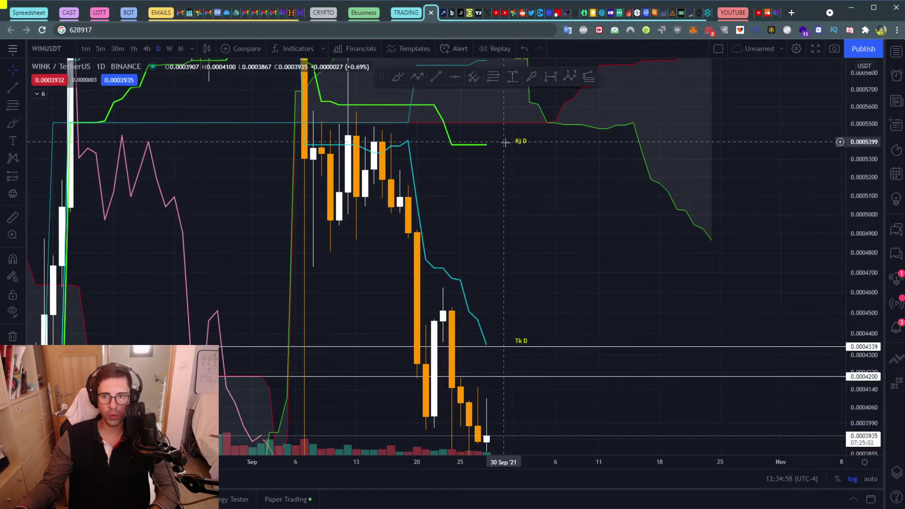
# - Draw a horizontal line at 0.0005380, level with the Kijun (Kj D) line
pyautogui.click(841, 146)
pyautogui.click(774, 284)
pyautogui.scroll(-3, 646, 295)
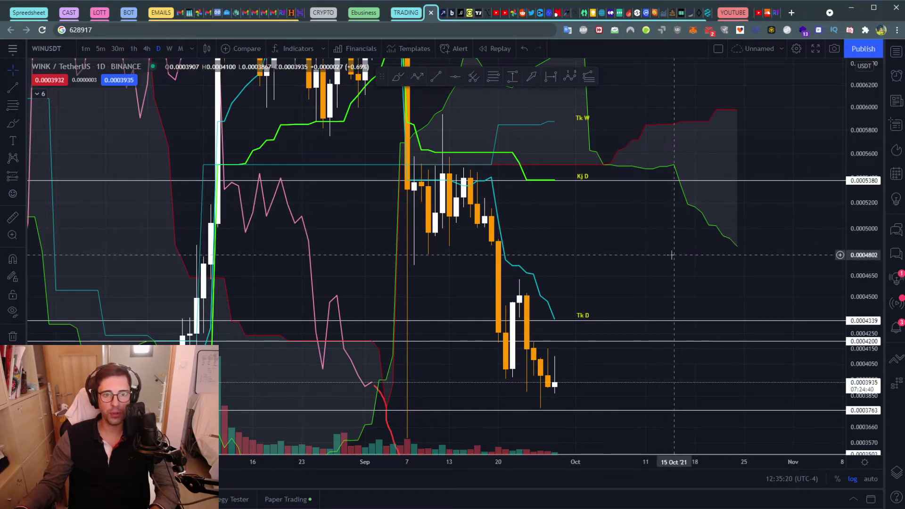
# - Compress the price scale and reframe the chart so every level down to 0.0002740 fits
pyautogui.moveTo(847, 187); pyautogui.dragTo(846, 194)
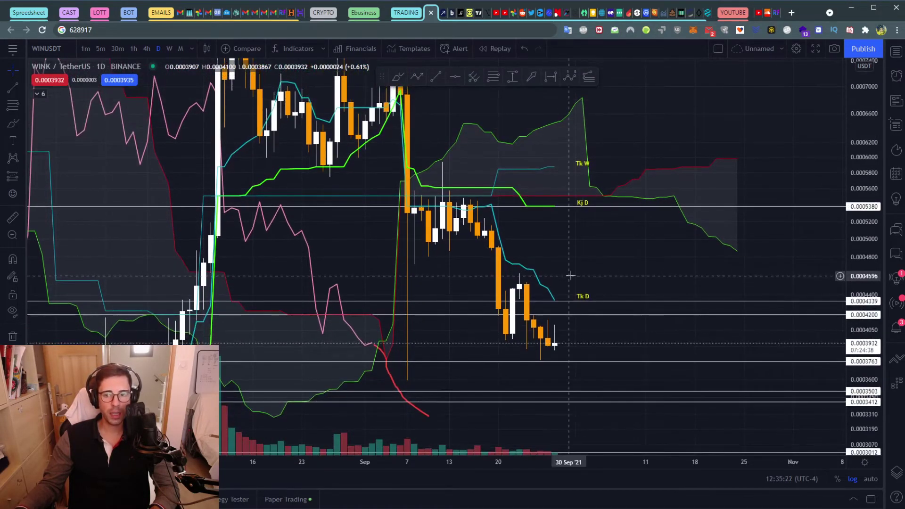
pyautogui.moveTo(635, 227); pyautogui.dragTo(684, 154)
pyautogui.hotkey('alt', 'h')
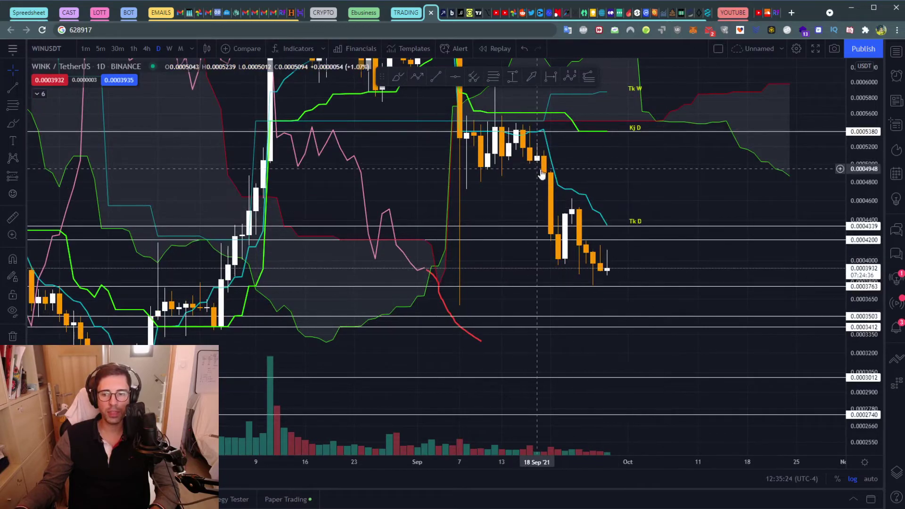
pyautogui.hotkey('alt', 'h')
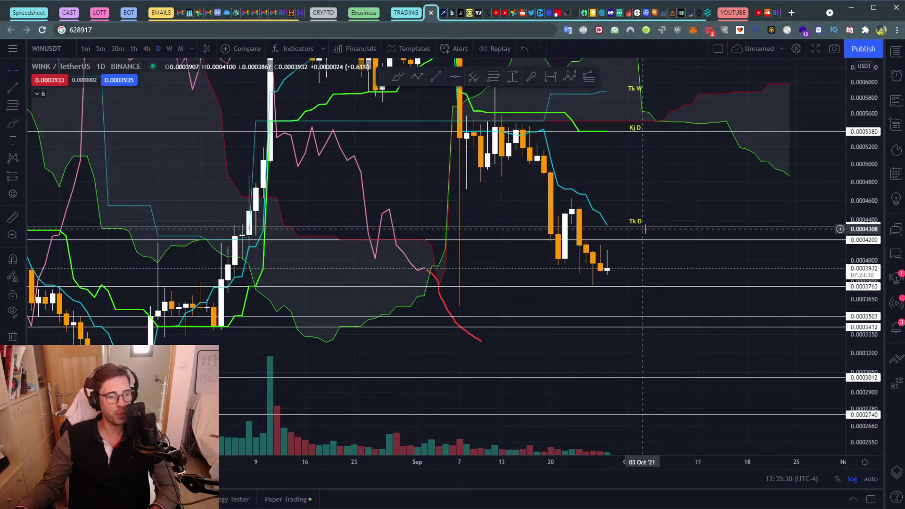
pyautogui.moveTo(814, 269); pyautogui.dragTo(851, 301)
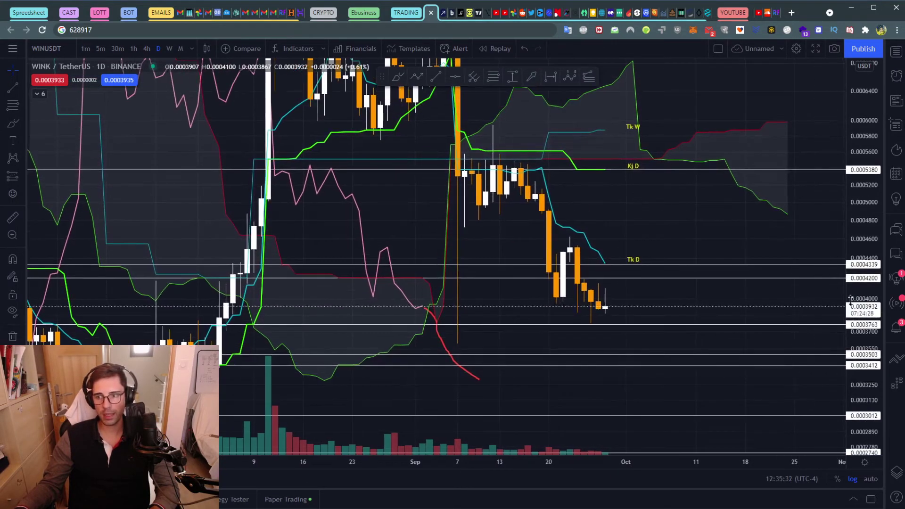